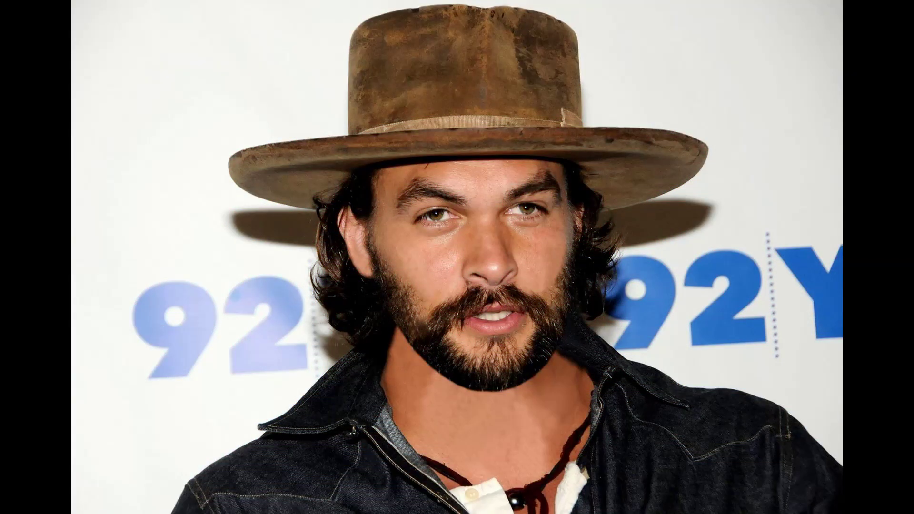
# - Zoom in to 200% on the bearded man's face in the portrait
pyautogui.scroll(2, 423, 287)
pyautogui.scroll(3, 423, 286)
pyautogui.press('f')
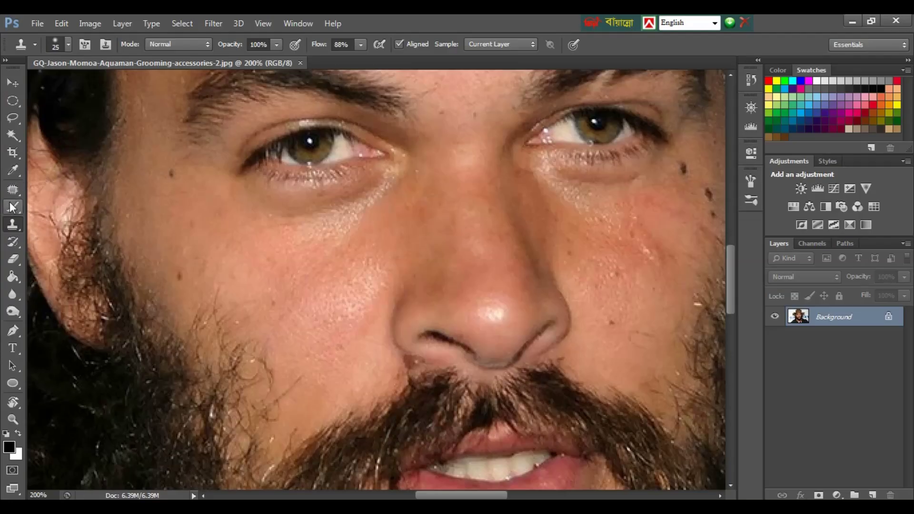
# - Patch away two dark spots below the eye and a forehead blemish
pyautogui.click(13, 189)
pyautogui.scroll(2, 249, 176)
pyautogui.scroll(3, 412, 333)
pyautogui.scroll(1, 277, 455)
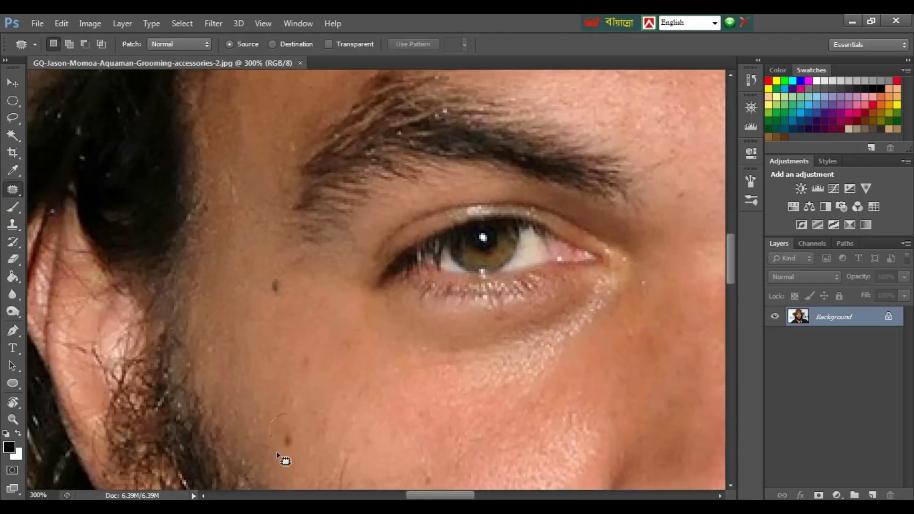
pyautogui.moveTo(278, 455)
pyautogui.mouseDown()
pyautogui.moveTo(284, 415)
pyautogui.moveTo(343, 424)
pyautogui.mouseUp()
pyautogui.moveTo(277, 271); pyautogui.dragTo(307, 343)
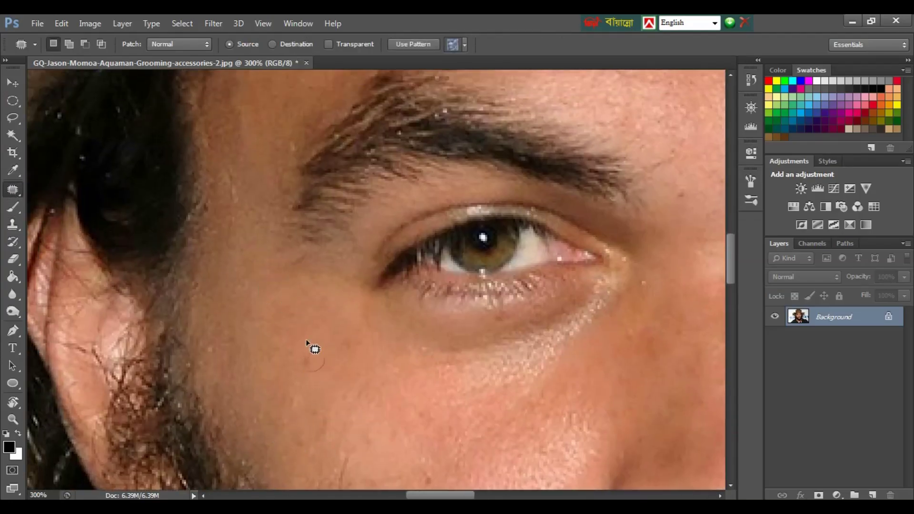
pyautogui.moveTo(411, 170); pyautogui.dragTo(390, 323)
pyautogui.moveTo(315, 224)
pyautogui.mouseDown()
pyautogui.moveTo(383, 200)
pyautogui.moveTo(308, 207)
pyautogui.mouseUp()
pyautogui.hotkey('ctrl', 'd')
# - Patch the blemishes around the eyes and replace a nearby mole with clean skin
pyautogui.moveTo(587, 221)
pyautogui.mouseDown()
pyautogui.moveTo(360, 214)
pyautogui.moveTo(355, 197)
pyautogui.moveTo(421, 199)
pyautogui.mouseUp()
pyautogui.hotkey('ctrl', 'd')
pyautogui.moveTo(441, 166); pyautogui.dragTo(414, 172)
pyautogui.moveTo(426, 157); pyautogui.dragTo(357, 190)
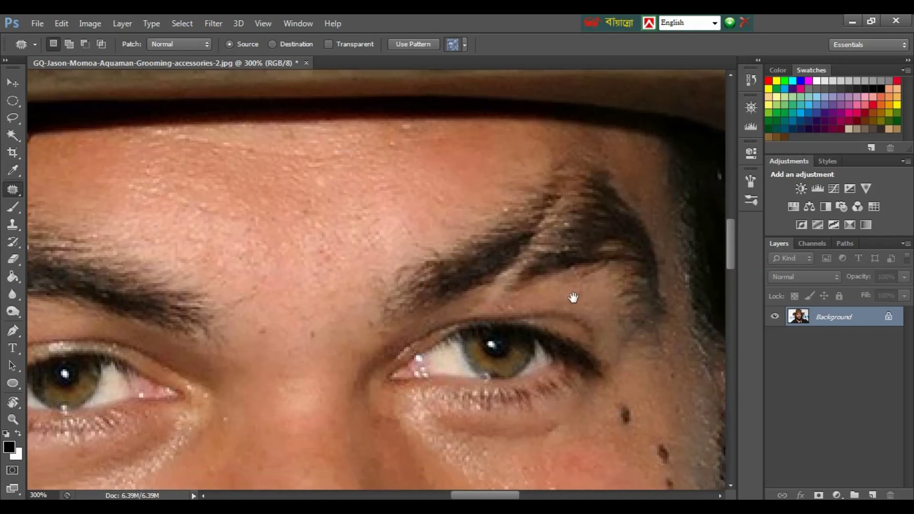
pyautogui.scroll(-3, 521, 336)
pyautogui.moveTo(538, 319); pyautogui.dragTo(544, 327)
pyautogui.moveTo(555, 307)
pyautogui.mouseDown()
pyautogui.moveTo(578, 352)
pyautogui.moveTo(558, 364)
pyautogui.mouseUp()
# - Patch away the mole on the cheek and clear the selection
pyautogui.scroll(-3, 559, 365)
pyautogui.moveTo(534, 248)
pyautogui.mouseDown()
pyautogui.moveTo(546, 361)
pyautogui.moveTo(524, 313)
pyautogui.moveTo(506, 358)
pyautogui.mouseUp()
pyautogui.moveTo(446, 304); pyautogui.dragTo(446, 313)
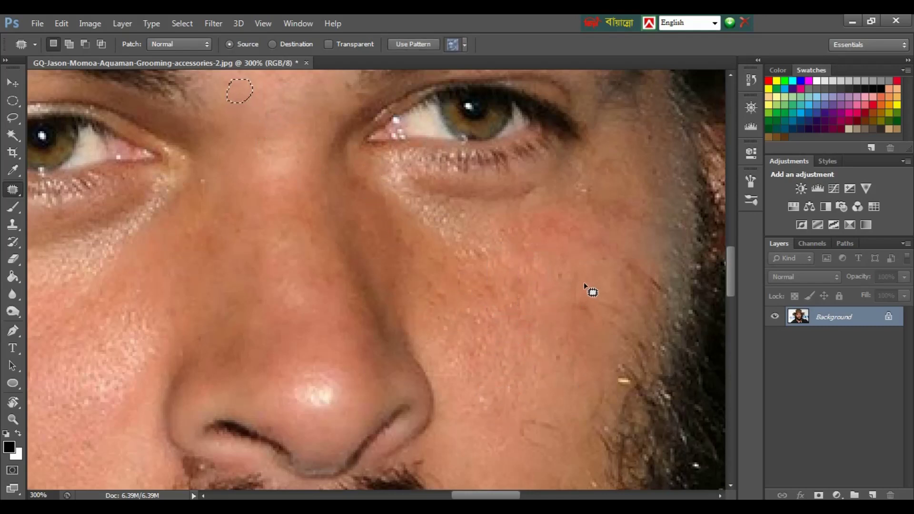
pyautogui.hotkey('ctrl', 'd')
pyautogui.moveTo(581, 282)
pyautogui.mouseDown()
pyautogui.moveTo(490, 234)
pyautogui.moveTo(688, 435)
pyautogui.moveTo(457, 402)
pyautogui.mouseUp()
pyautogui.press('s')
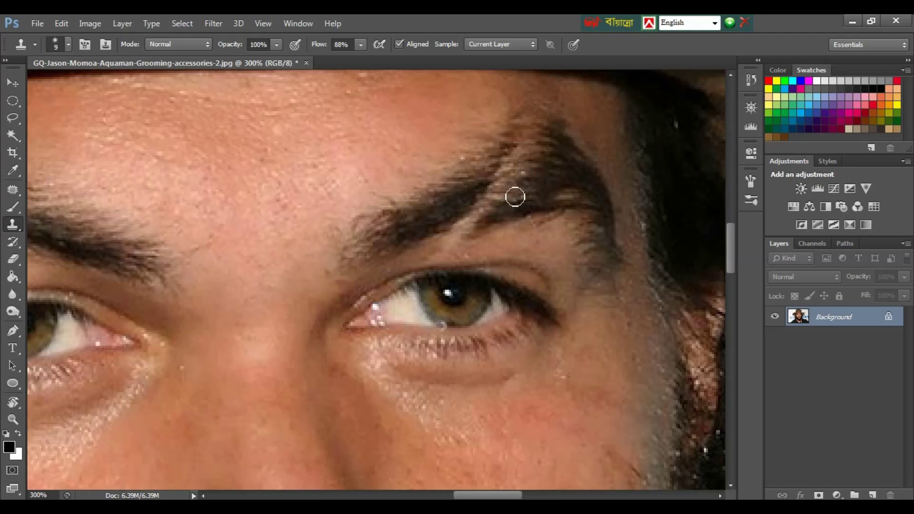
# - Clone dense brow hair into the light gaps of the right eyebrow, then view the whole photo
pyautogui.moveTo(474, 192)
pyautogui.mouseDown()
pyautogui.moveTo(557, 176)
pyautogui.moveTo(458, 228)
pyautogui.mouseUp()
pyautogui.keyDown('alt'); pyautogui.click(455, 212); pyautogui.keyUp('alt')
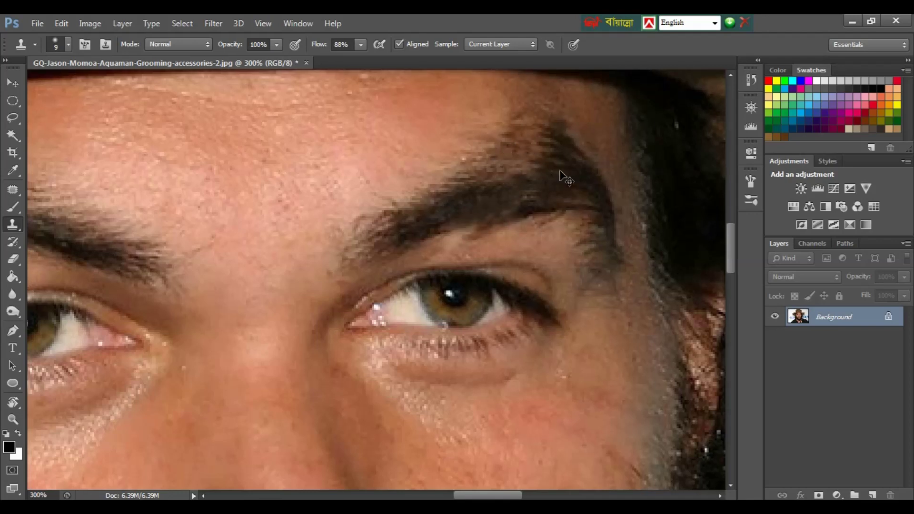
pyautogui.hotkey('ctrl', '0')
pyautogui.scroll(-3, 577, 190)
pyautogui.press('f')
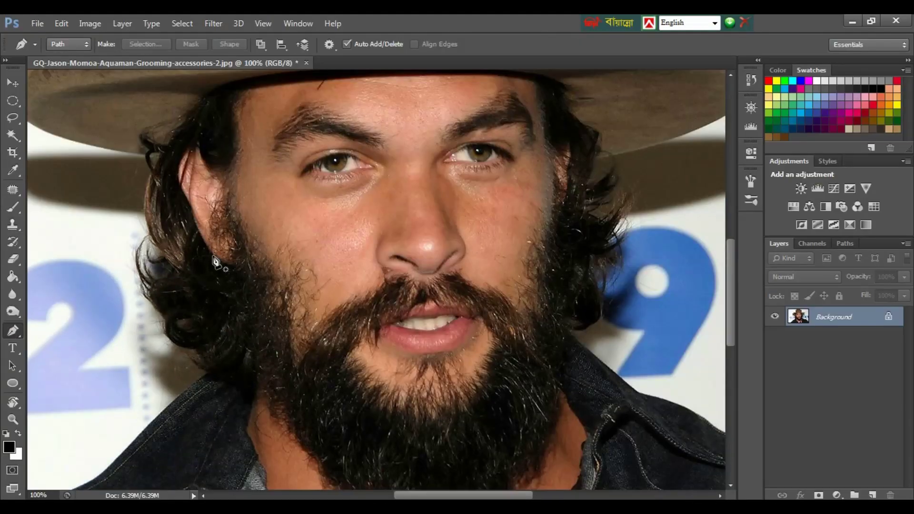
# - Draw a closed curved Pen path from below the ear, under the chin and up the right jaw
pyautogui.moveTo(213, 256); pyautogui.dragTo(245, 261)
pyautogui.moveTo(399, 320); pyautogui.dragTo(438, 260)
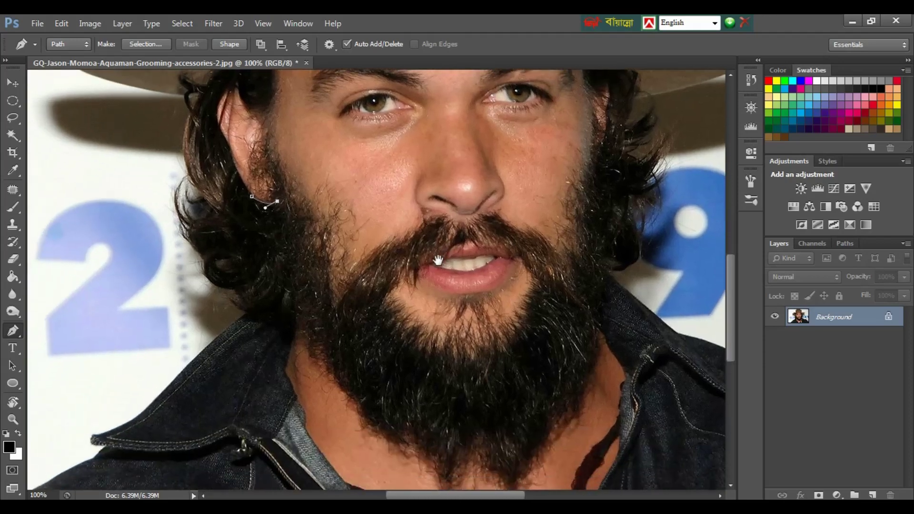
pyautogui.hotkey('ctrl', '-')
pyautogui.moveTo(409, 346); pyautogui.dragTo(482, 376)
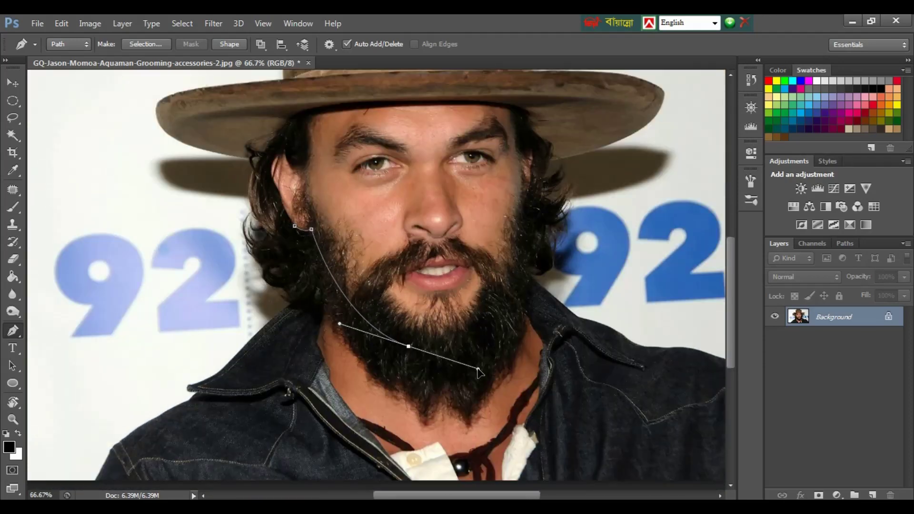
pyautogui.moveTo(426, 355); pyautogui.dragTo(437, 359)
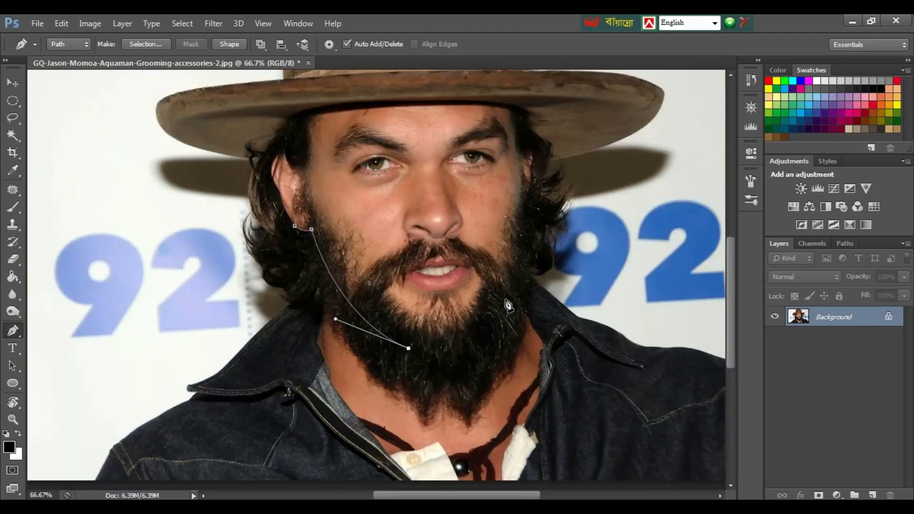
pyautogui.moveTo(509, 296); pyautogui.dragTo(544, 221)
pyautogui.click(524, 198)
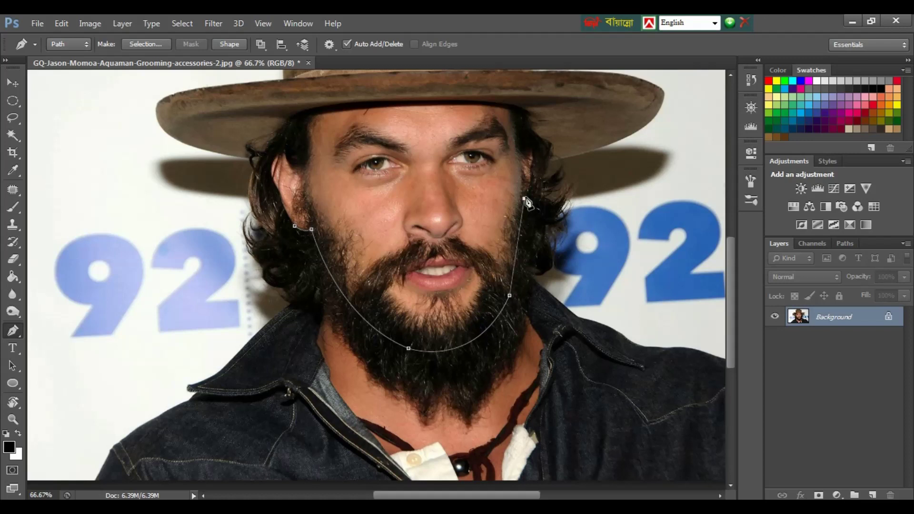
pyautogui.moveTo(528, 151); pyautogui.dragTo(525, 141)
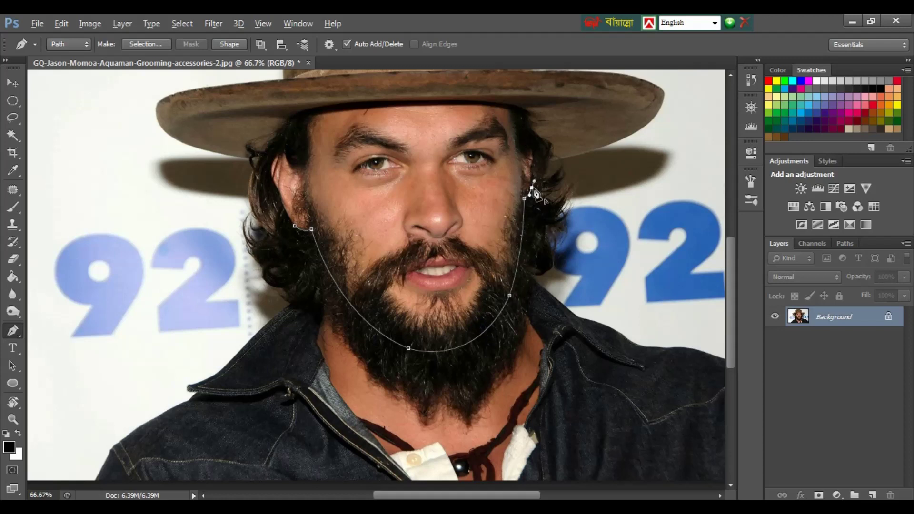
pyautogui.click(291, 184)
# - Turn the jawline path into a selection feathered with radius 2
pyautogui.hotkey('ctrl', 'Return')
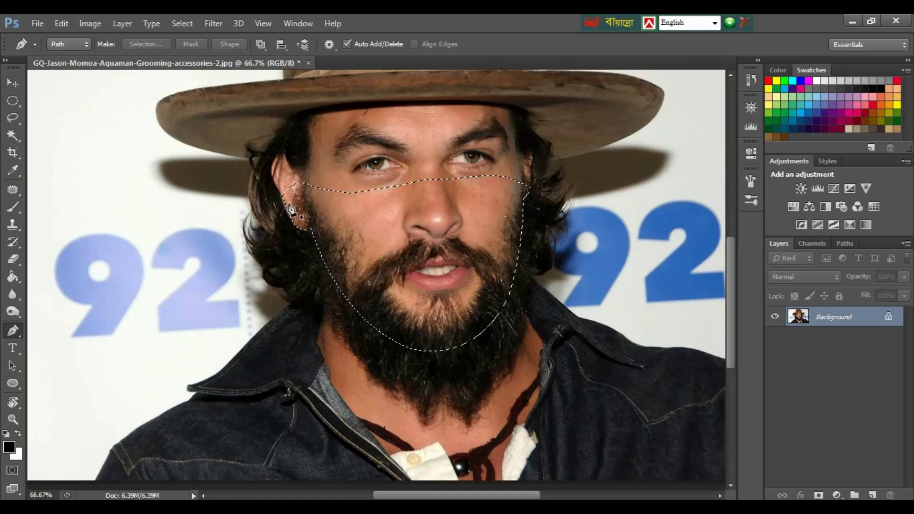
pyautogui.press('w')
pyautogui.rightClick(464, 266)
pyautogui.click(491, 372)
pyautogui.write('2')
pyautogui.click(515, 186)
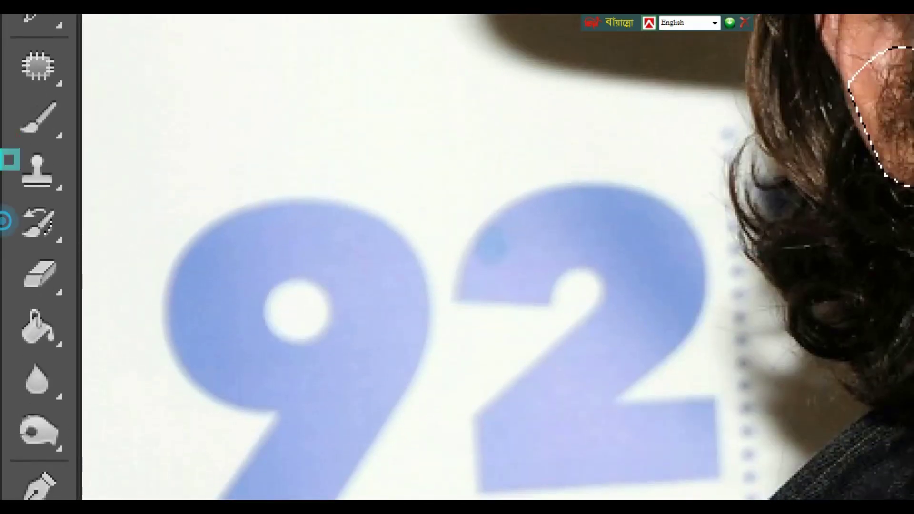
# - With an enlarged Clone Stamp brush, paint neck skin over the beard's left edge
pyautogui.press('s')
pyautogui.scroll(-2, 572, 276)
pyautogui.hotkey('ctrl', '+')
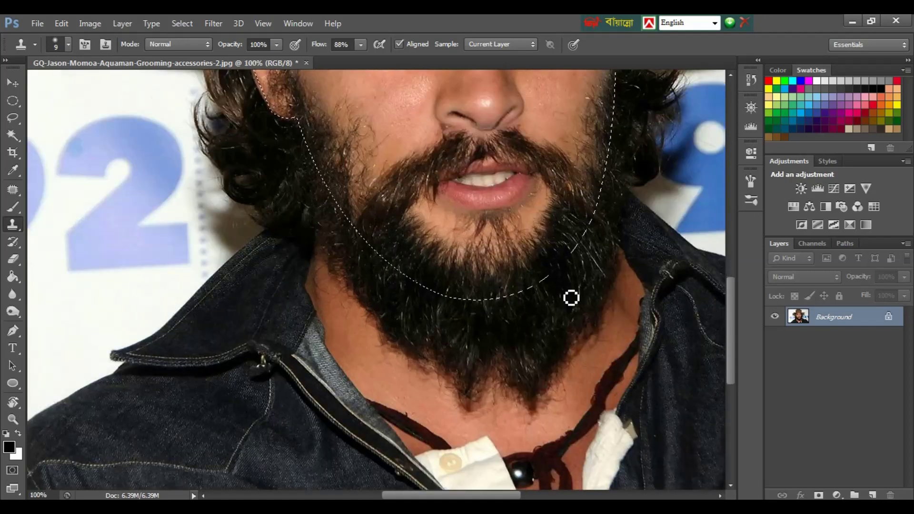
pyautogui.scroll(-1, 457, 333)
pyautogui.press(']')
pyautogui.press(']')
pyautogui.press(']')
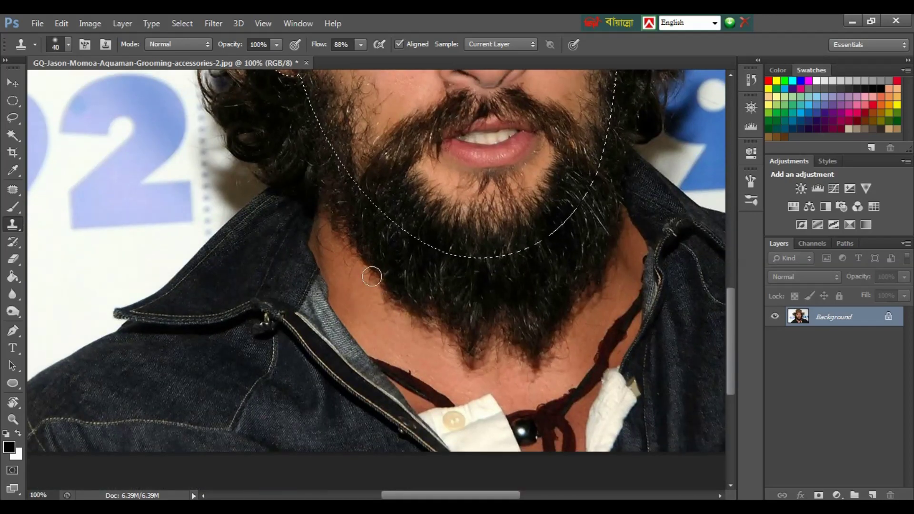
pyautogui.moveTo(381, 269)
pyautogui.mouseDown()
pyautogui.moveTo(379, 286)
pyautogui.moveTo(367, 244)
pyautogui.moveTo(374, 228)
pyautogui.moveTo(357, 248)
pyautogui.moveTo(359, 198)
pyautogui.moveTo(352, 224)
pyautogui.mouseUp()
pyautogui.moveTo(345, 261); pyautogui.dragTo(349, 181)
pyautogui.moveTo(345, 261)
pyautogui.mouseDown()
pyautogui.moveTo(342, 169)
pyautogui.moveTo(326, 249)
pyautogui.moveTo(325, 216)
pyautogui.moveTo(307, 204)
pyautogui.mouseUp()
pyautogui.keyDown('alt'); pyautogui.click(307, 204); pyautogui.keyUp('alt')
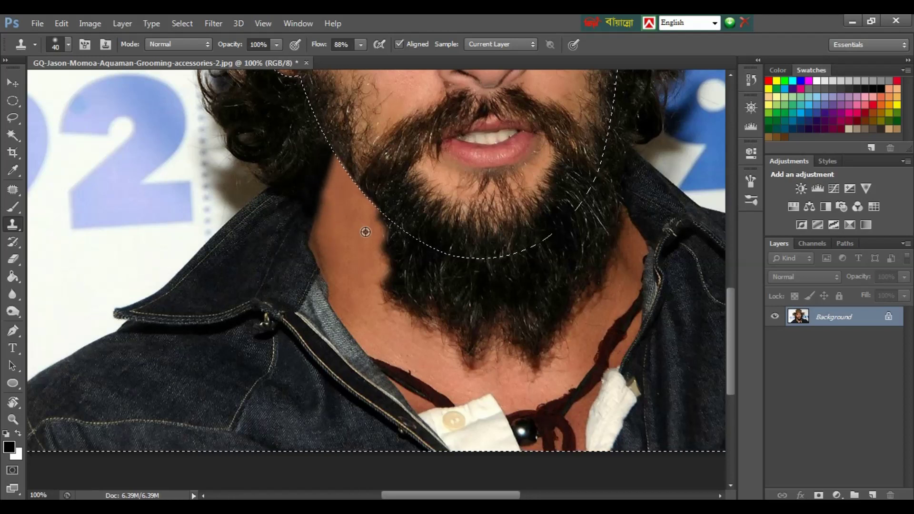
pyautogui.moveTo(365, 231); pyautogui.dragTo(384, 217)
pyautogui.scroll(-1, 381, 228)
pyautogui.moveTo(398, 285)
pyautogui.mouseDown()
pyautogui.moveTo(395, 243)
pyautogui.moveTo(418, 298)
pyautogui.moveTo(428, 220)
pyautogui.moveTo(403, 252)
pyautogui.moveTo(399, 208)
pyautogui.mouseUp()
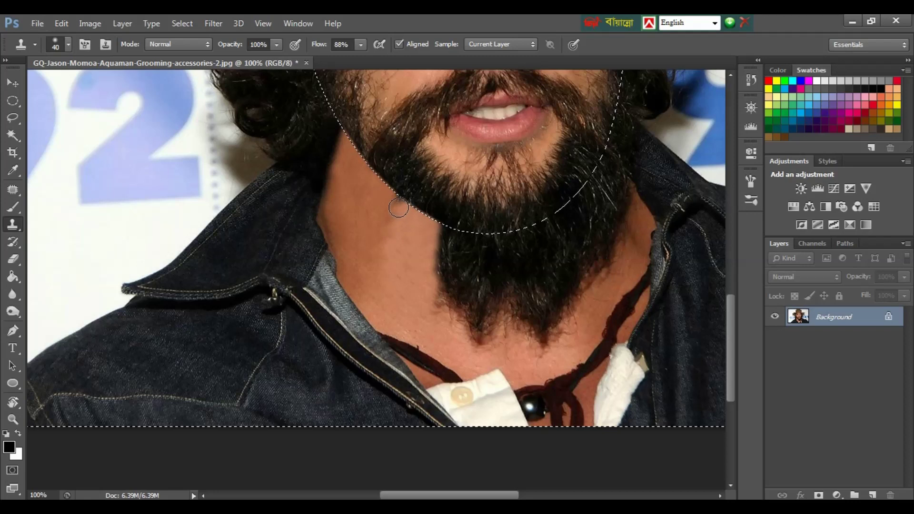
# - Resample neck skin and clone it over the beard's lower tip and remaining left edge
pyautogui.keyDown('alt'); pyautogui.click(434, 326); pyautogui.keyUp('alt')
pyautogui.moveTo(434, 327)
pyautogui.mouseDown()
pyautogui.moveTo(444, 238)
pyautogui.moveTo(440, 252)
pyautogui.mouseUp()
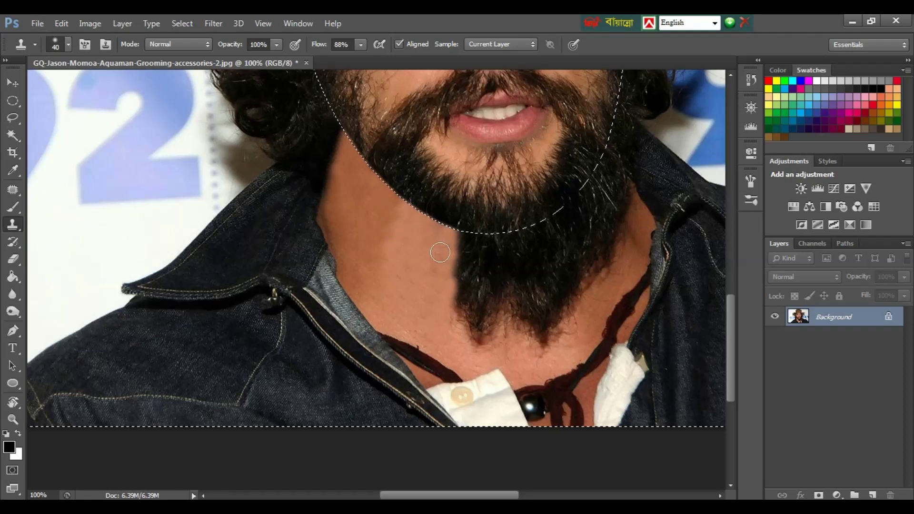
pyautogui.keyDown('alt'); pyautogui.click(439, 286); pyautogui.keyUp('alt')
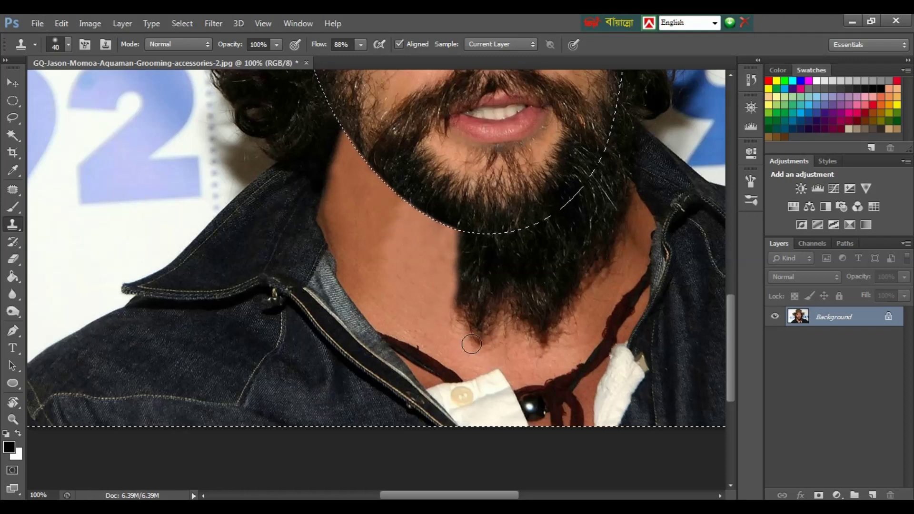
pyautogui.moveTo(468, 330)
pyautogui.mouseDown()
pyautogui.moveTo(454, 316)
pyautogui.moveTo(449, 328)
pyautogui.mouseUp()
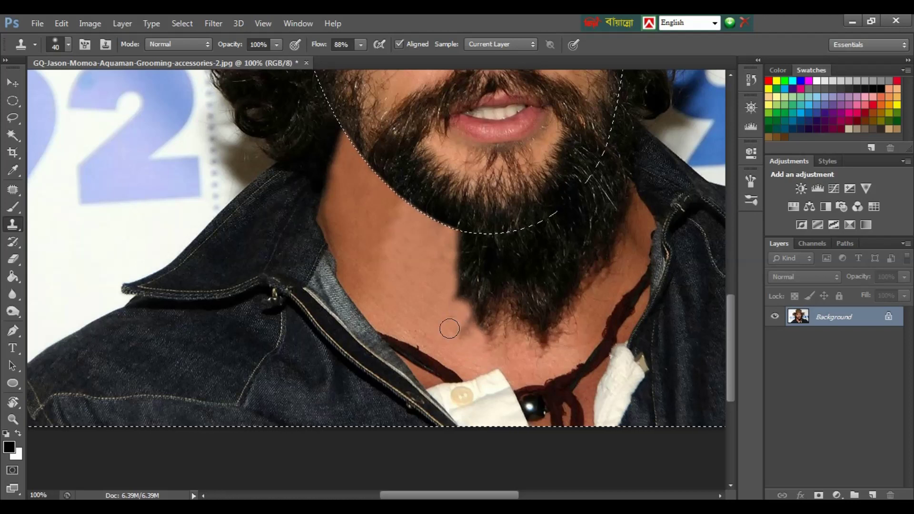
pyautogui.moveTo(459, 281)
pyautogui.mouseDown()
pyautogui.moveTo(462, 300)
pyautogui.moveTo(468, 260)
pyautogui.moveTo(458, 234)
pyautogui.mouseUp()
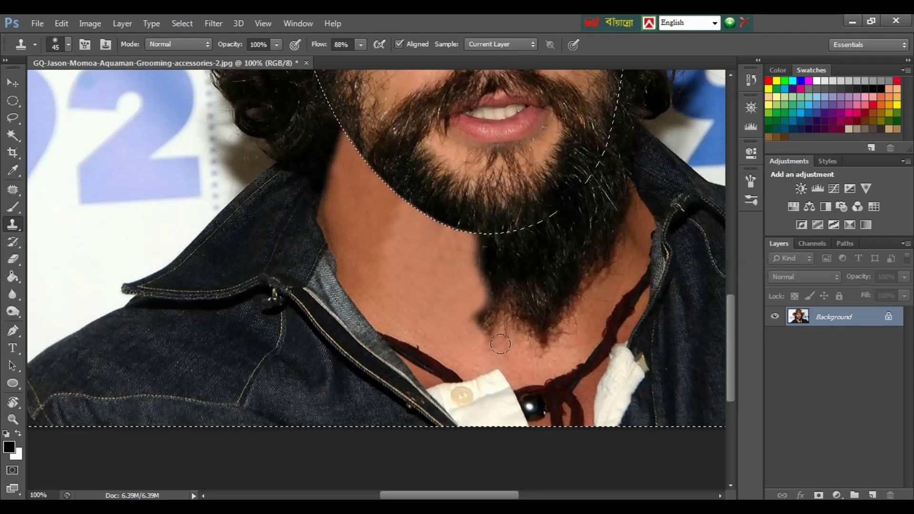
pyautogui.moveTo(491, 343)
pyautogui.mouseDown()
pyautogui.moveTo(481, 310)
pyautogui.moveTo(473, 312)
pyautogui.moveTo(491, 297)
pyautogui.moveTo(479, 255)
pyautogui.moveTo(488, 280)
pyautogui.mouseUp()
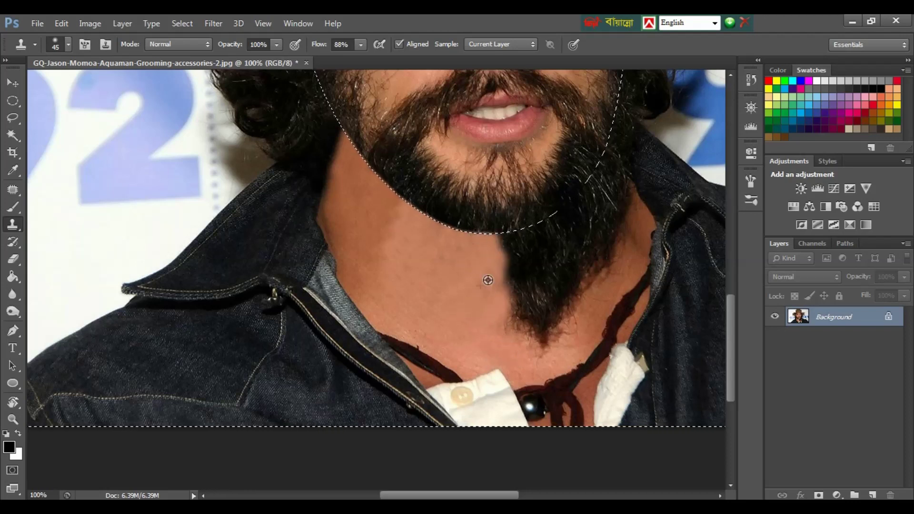
pyautogui.moveTo(494, 248)
pyautogui.mouseDown()
pyautogui.moveTo(506, 300)
pyautogui.moveTo(531, 226)
pyautogui.mouseUp()
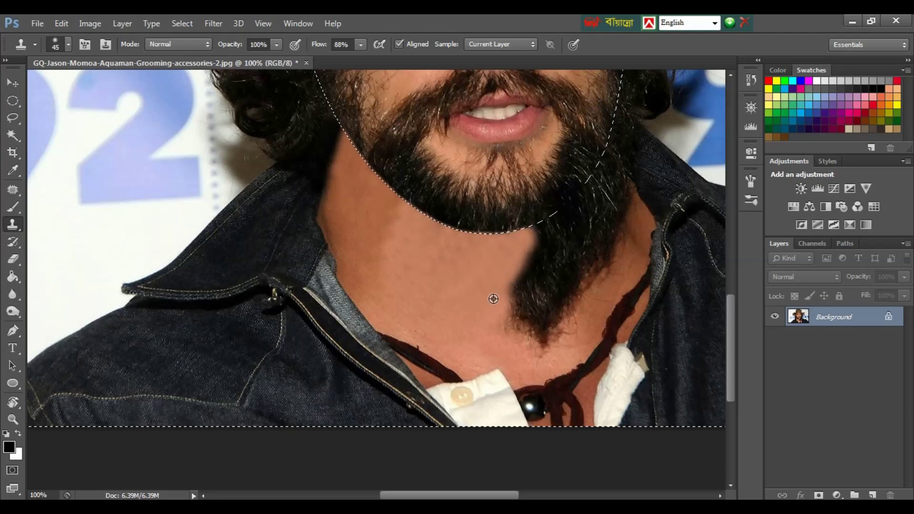
pyautogui.moveTo(492, 298); pyautogui.dragTo(517, 271)
# - Clone clean neck skin over the beard's right edge and tip, tidying strands by the jawline
pyautogui.keyDown('alt'); pyautogui.click(624, 262); pyautogui.keyUp('alt')
pyautogui.moveTo(604, 257); pyautogui.dragTo(612, 235)
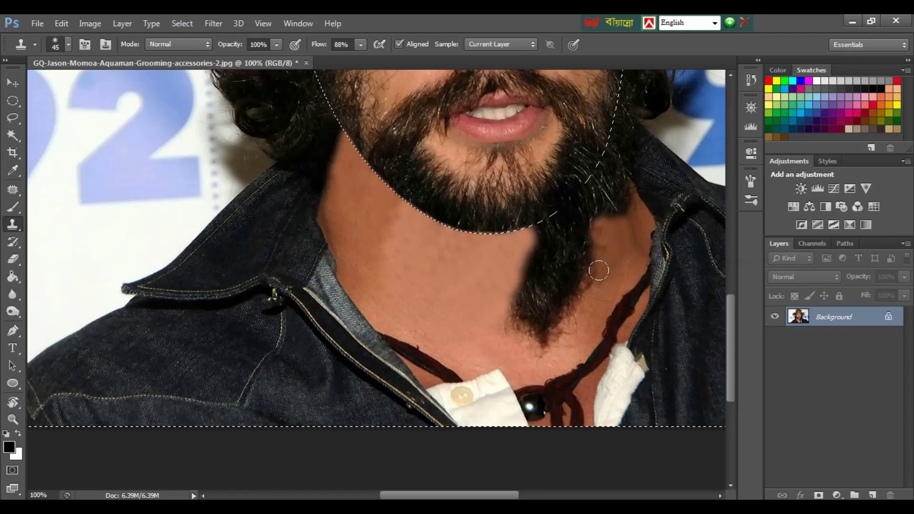
pyautogui.moveTo(610, 262)
pyautogui.mouseDown()
pyautogui.moveTo(592, 245)
pyautogui.moveTo(613, 257)
pyautogui.mouseUp()
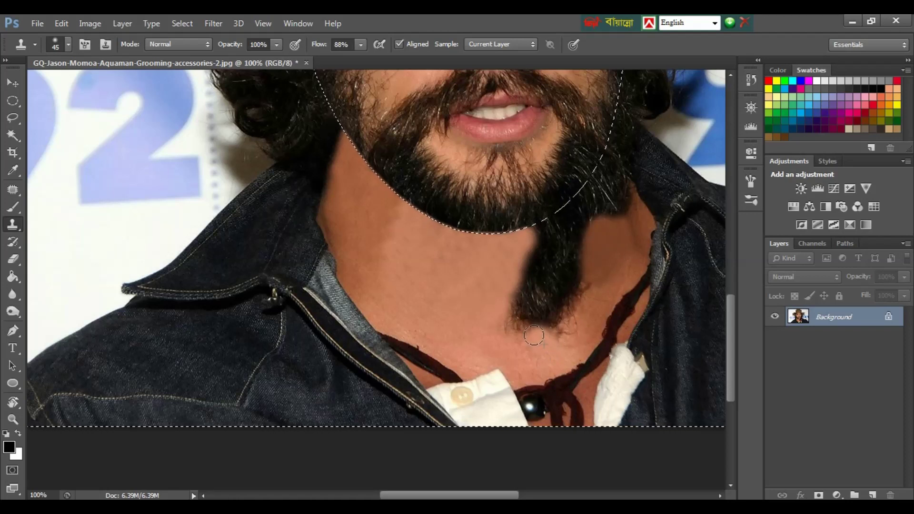
pyautogui.moveTo(569, 334)
pyautogui.mouseDown()
pyautogui.moveTo(595, 309)
pyautogui.moveTo(581, 302)
pyautogui.moveTo(585, 277)
pyautogui.mouseUp()
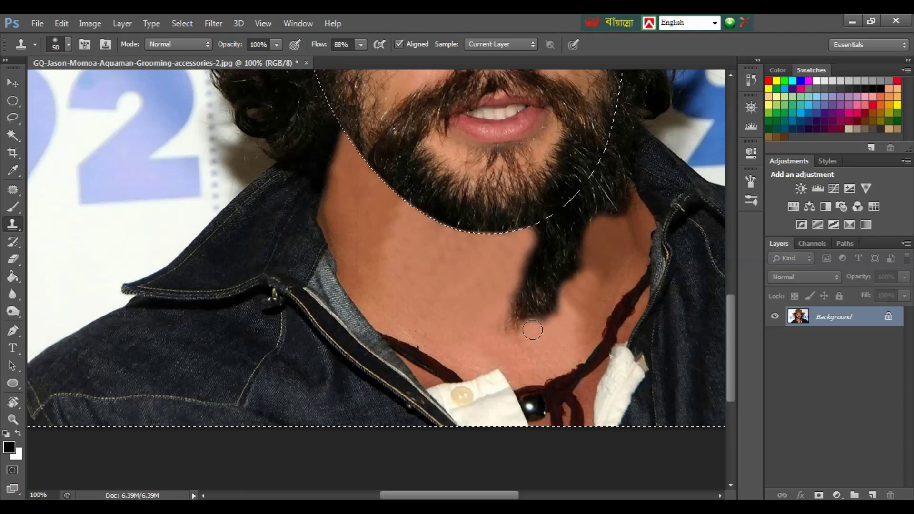
pyautogui.moveTo(488, 330)
pyautogui.mouseDown()
pyautogui.moveTo(508, 280)
pyautogui.moveTo(537, 333)
pyautogui.moveTo(522, 332)
pyautogui.moveTo(545, 304)
pyautogui.moveTo(554, 266)
pyautogui.moveTo(575, 286)
pyautogui.moveTo(552, 231)
pyautogui.moveTo(551, 290)
pyautogui.moveTo(557, 300)
pyautogui.moveTo(576, 257)
pyautogui.moveTo(572, 200)
pyautogui.moveTo(554, 221)
pyautogui.moveTo(599, 185)
pyautogui.moveTo(588, 173)
pyautogui.moveTo(612, 194)
pyautogui.mouseUp()
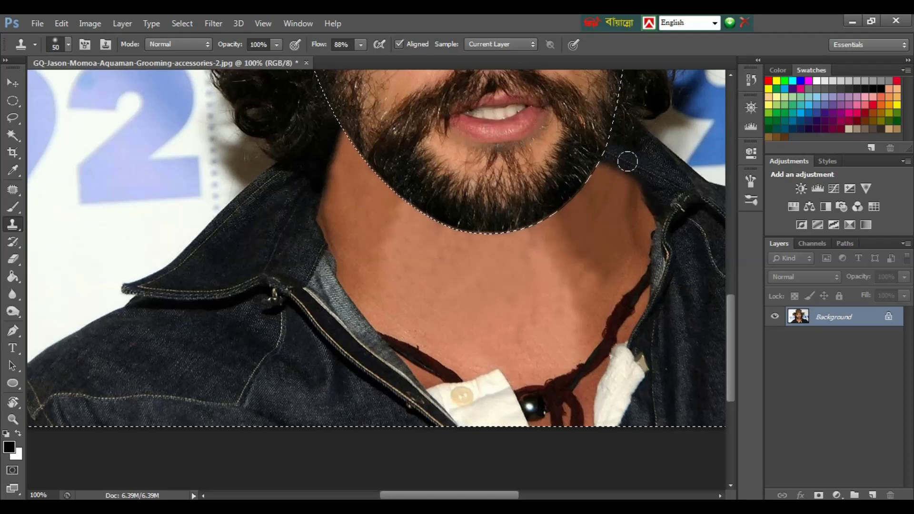
pyautogui.moveTo(628, 162)
pyautogui.mouseDown()
pyautogui.moveTo(621, 129)
pyautogui.moveTo(617, 235)
pyautogui.moveTo(609, 196)
pyautogui.mouseUp()
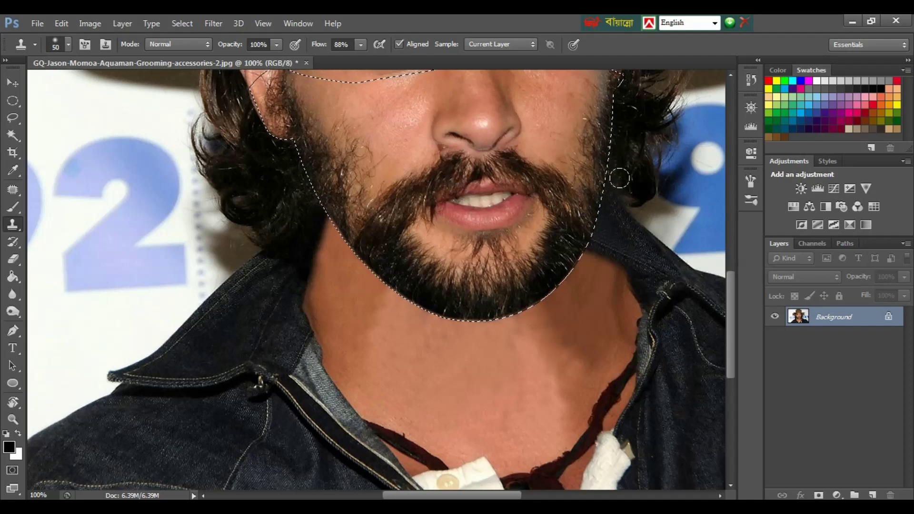
# - Sample a neck skin tone and clone along the beard and collar edge
pyautogui.hotkey('ctrl', '-')
pyautogui.hotkey('ctrl', '-')
pyautogui.press('b')
pyautogui.keyDown('alt'); pyautogui.click(422, 417); pyautogui.keyUp('alt')
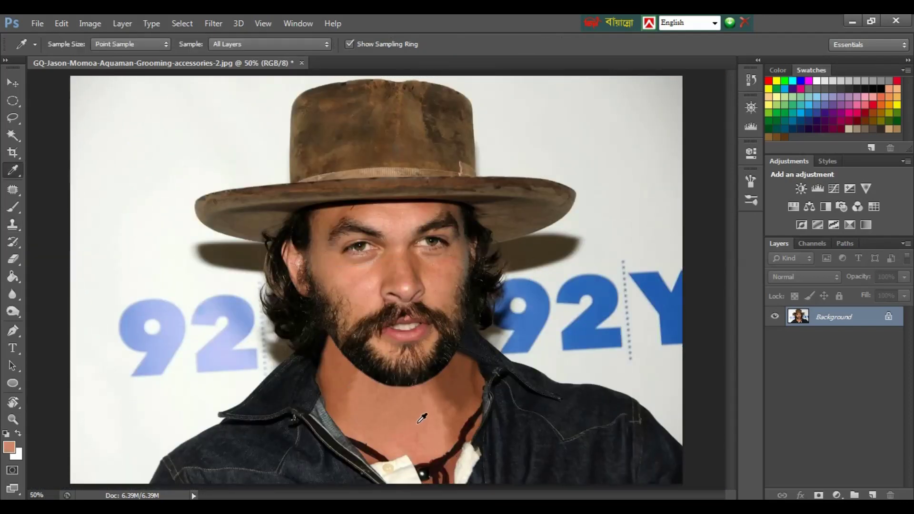
pyautogui.hotkey('ctrl', '+')
pyautogui.hotkey('ctrl', '+')
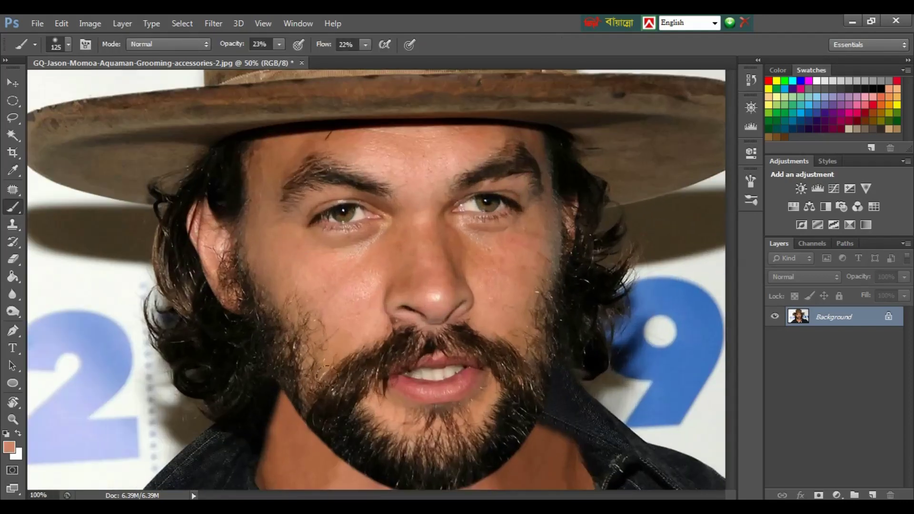
pyautogui.scroll(-3, 500, 341)
pyautogui.scroll(-1, 565, 289)
pyautogui.press('s')
pyautogui.moveTo(553, 280); pyautogui.dragTo(523, 260)
pyautogui.scroll(-2, 539, 267)
pyautogui.scroll(-1, 499, 215)
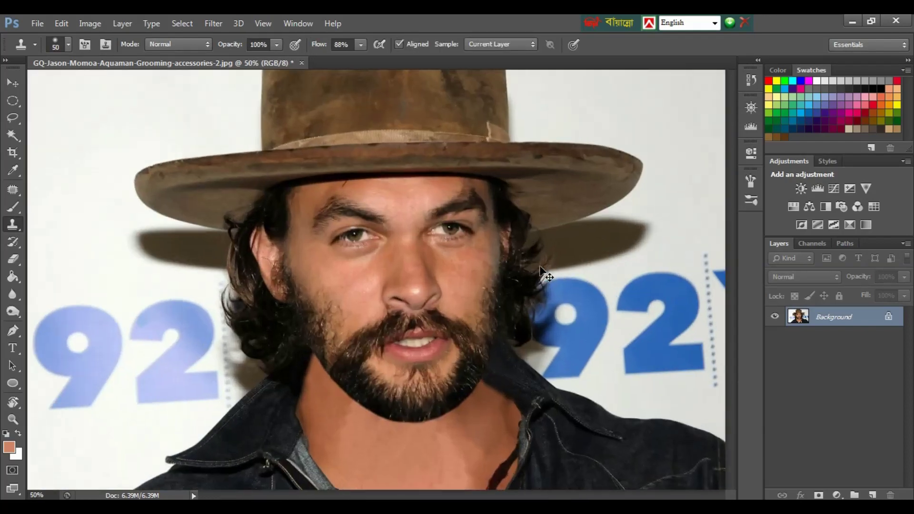
pyautogui.scroll(4, 466, 164)
pyautogui.scroll(1, 465, 164)
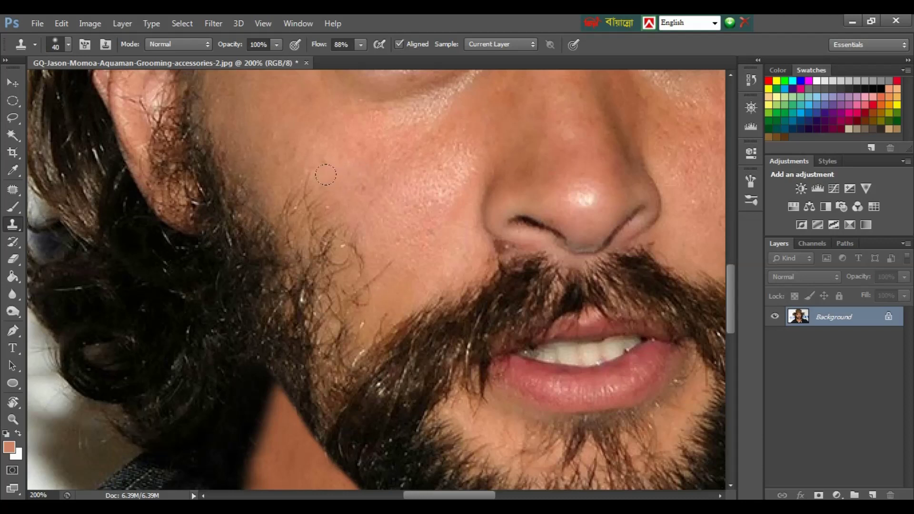
# - Clone skin over the stray hairs and light speck on both cheeks
pyautogui.moveTo(309, 180); pyautogui.dragTo(385, 257)
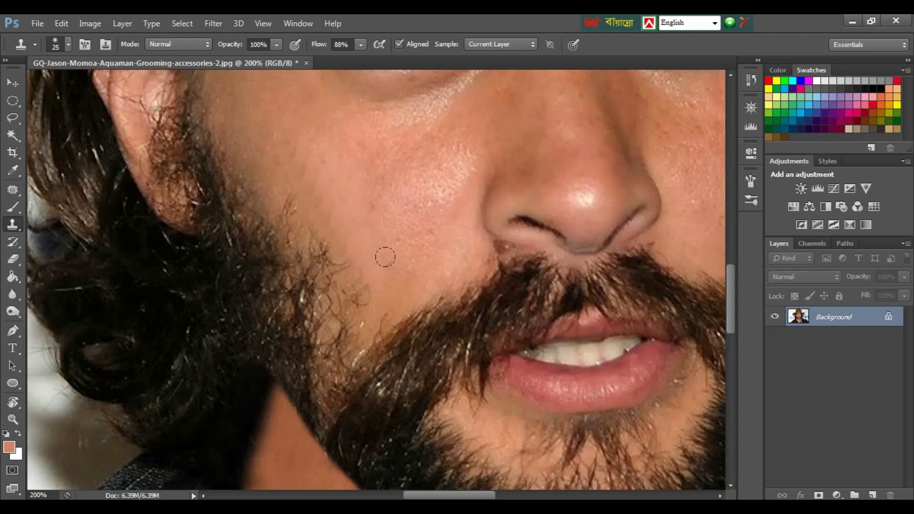
pyautogui.moveTo(330, 242); pyautogui.dragTo(336, 212)
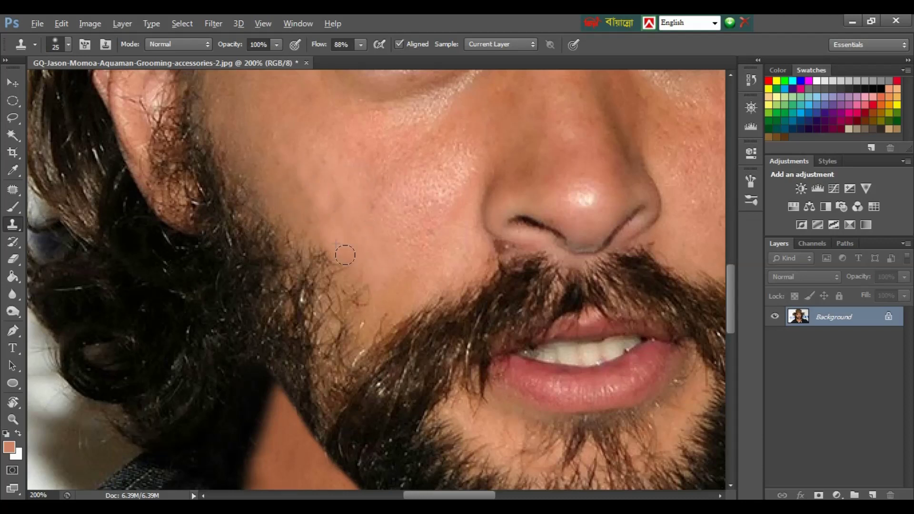
pyautogui.hscroll(5, 367, 249)
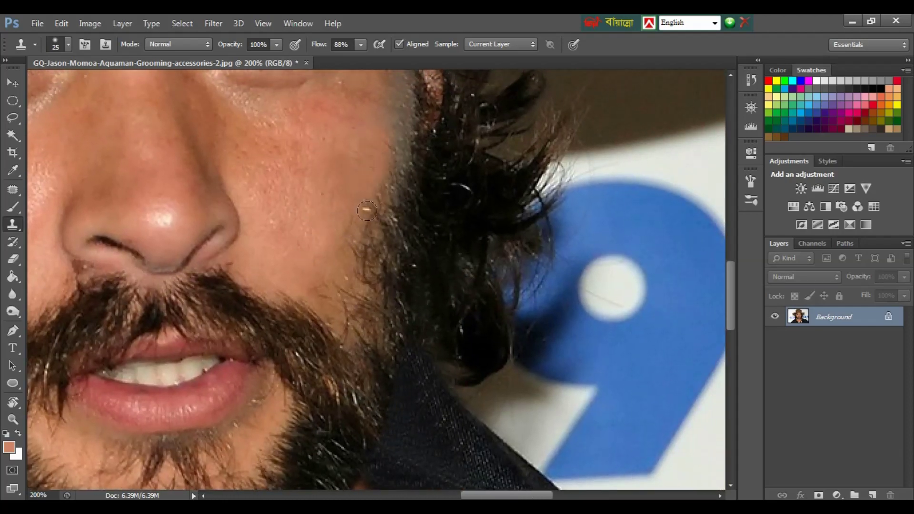
pyautogui.moveTo(367, 211); pyautogui.dragTo(329, 248)
pyautogui.hotkey('ctrl', '0')
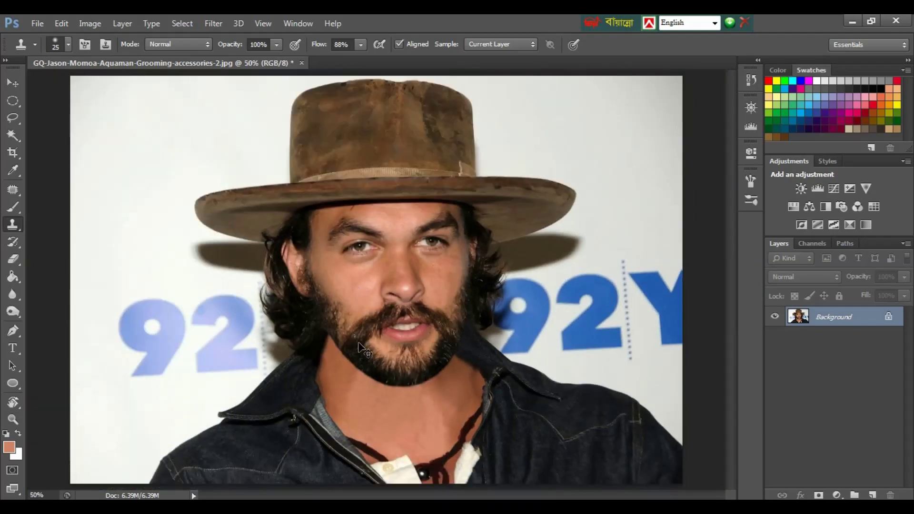
# - Resize the clone brush, sample skin near the ear, and clear the strands down to the earlobe
pyautogui.hotkey('ctrl', '1')
pyautogui.moveTo(419, 349); pyautogui.dragTo(425, 304)
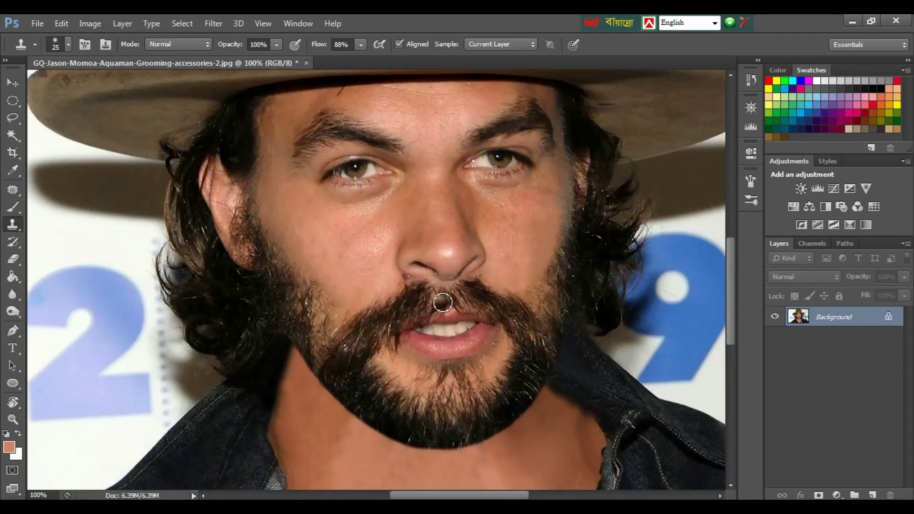
pyautogui.press(']')
pyautogui.press(']')
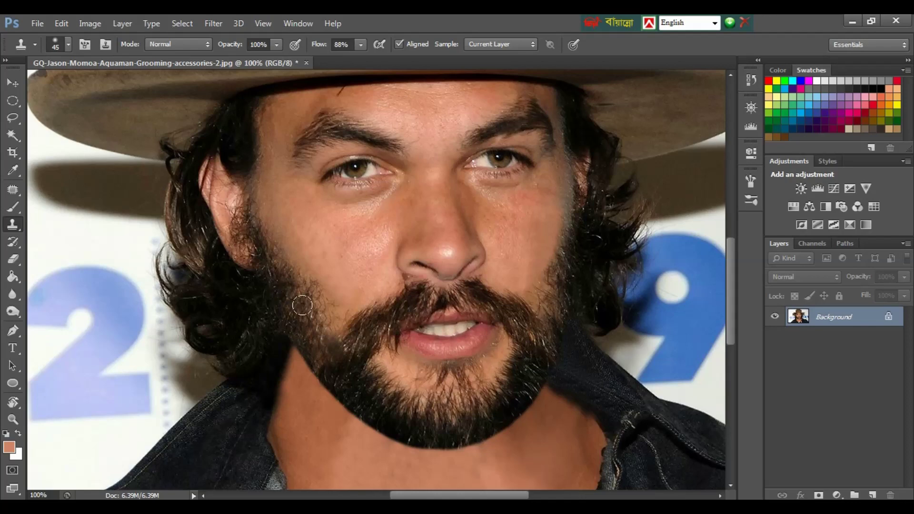
pyautogui.hotkey('ctrl', '-')
pyautogui.hotkey('ctrl', '-')
pyautogui.hotkey('ctrl', '-')
pyautogui.hotkey('ctrl', '+')
pyautogui.hotkey('ctrl', '+')
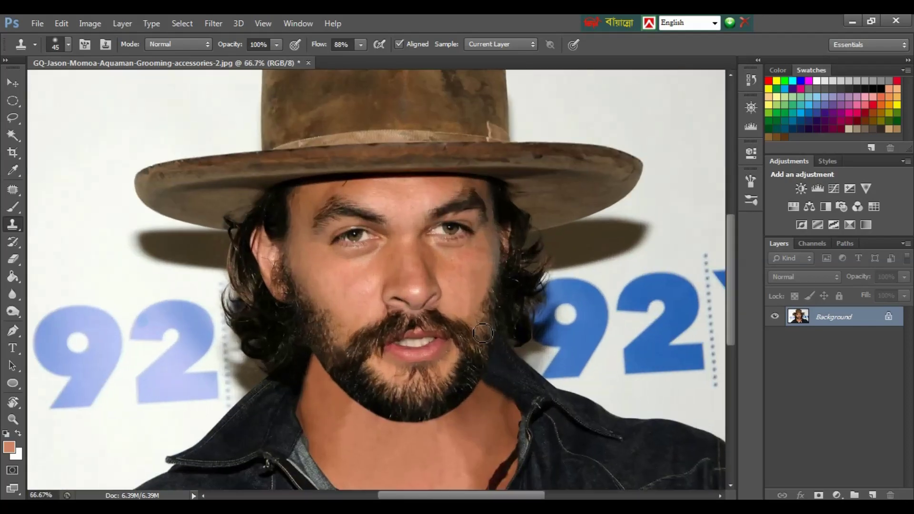
pyautogui.hotkey('ctrl', '+')
pyautogui.hotkey('ctrl', '+')
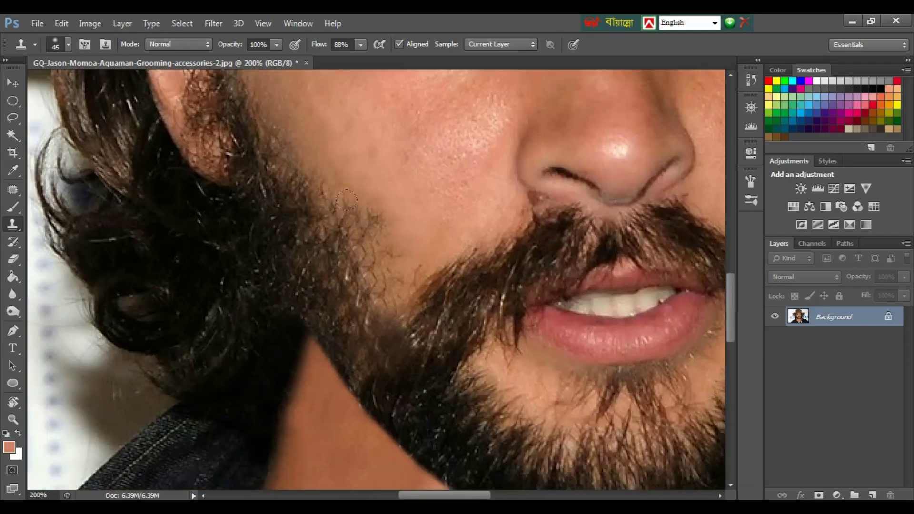
pyautogui.press('[')
pyautogui.press('[')
pyautogui.keyDown('alt'); pyautogui.click(254, 288); pyautogui.keyUp('alt')
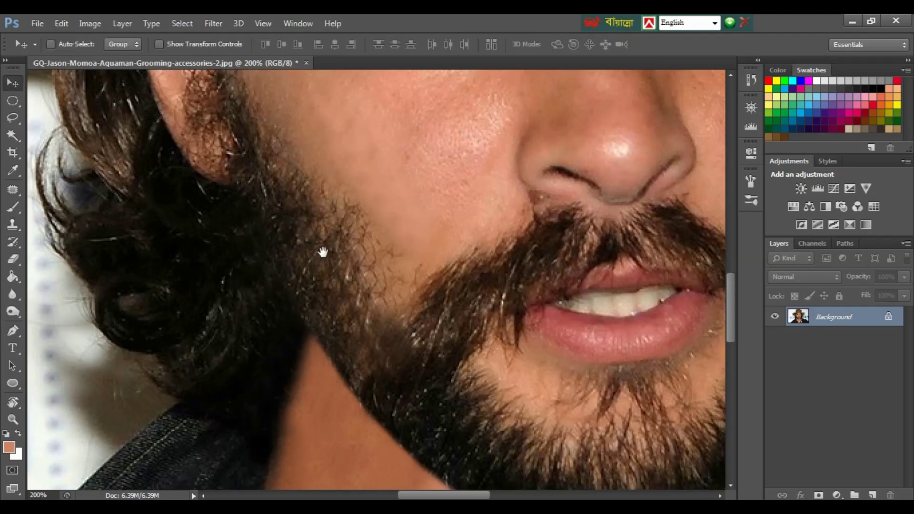
pyautogui.moveTo(174, 103); pyautogui.dragTo(288, 248)
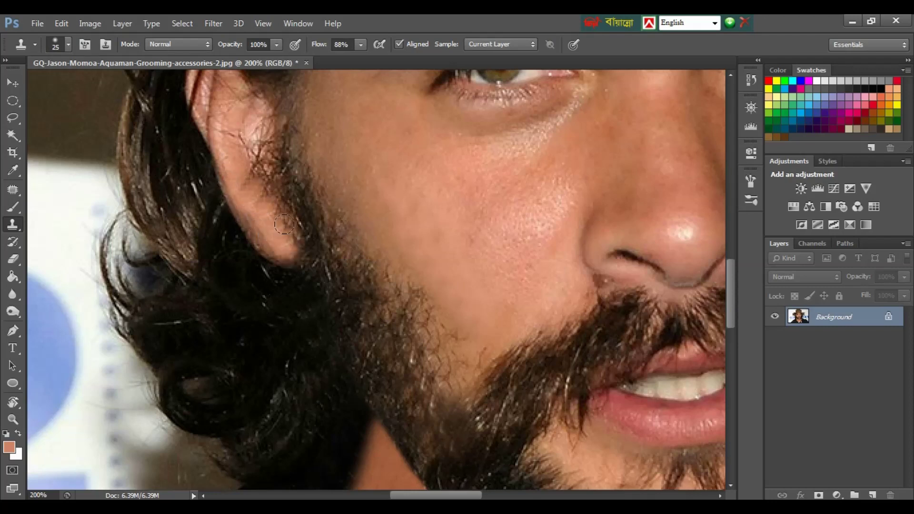
pyautogui.moveTo(281, 200); pyautogui.dragTo(259, 184)
pyautogui.moveTo(252, 130); pyautogui.dragTo(249, 177)
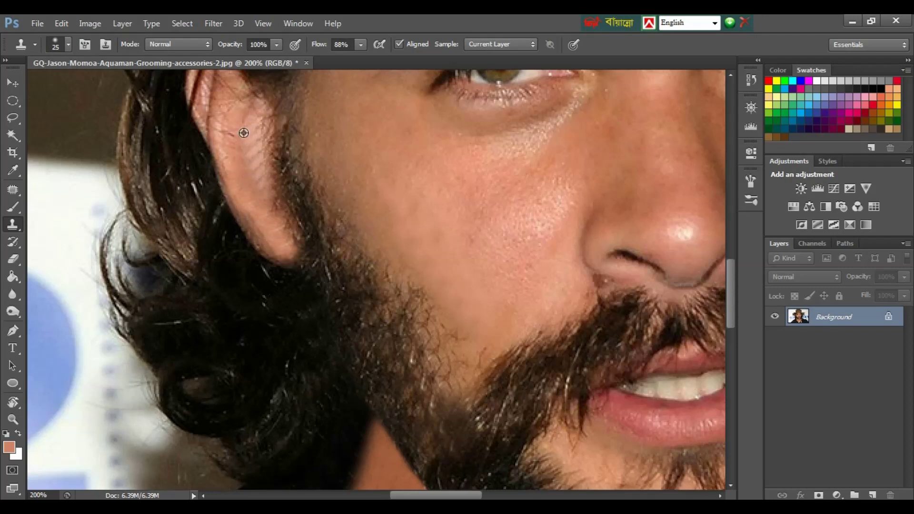
pyautogui.moveTo(244, 133)
pyautogui.mouseDown()
pyautogui.moveTo(278, 203)
pyautogui.moveTo(266, 237)
pyautogui.mouseUp()
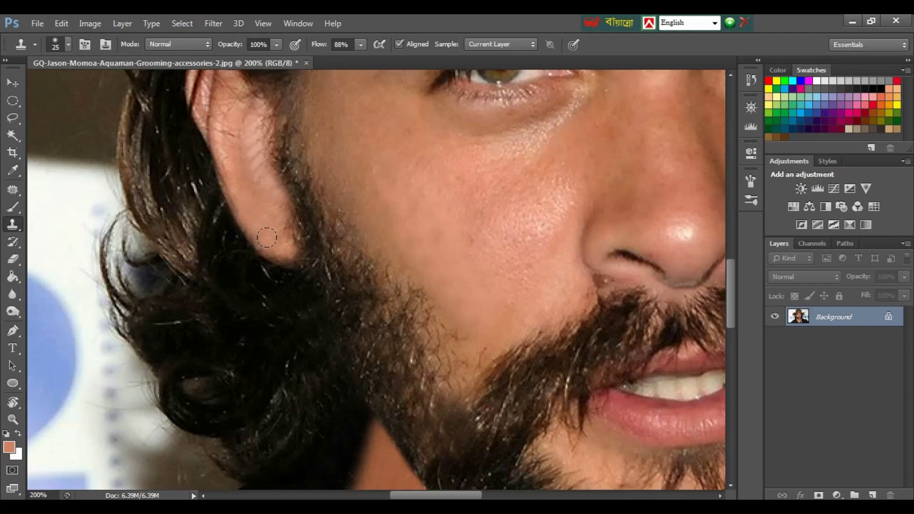
# - Deepen the shadows with Levels, setting the black input to 14
pyautogui.hotkey('ctrl', '-')
pyautogui.hotkey('ctrl', '-')
pyautogui.hotkey('ctrl', '-')
pyautogui.hotkey('ctrl', 'l')
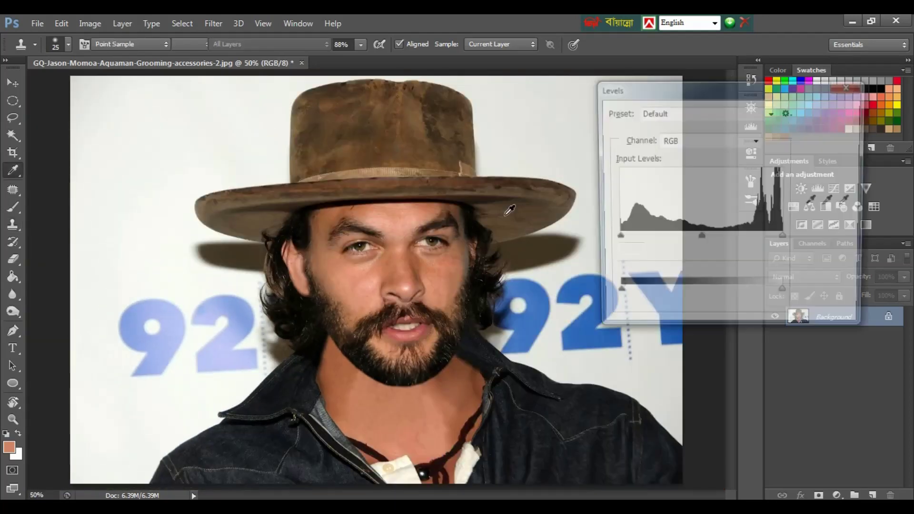
pyautogui.moveTo(614, 239); pyautogui.dragTo(624, 240)
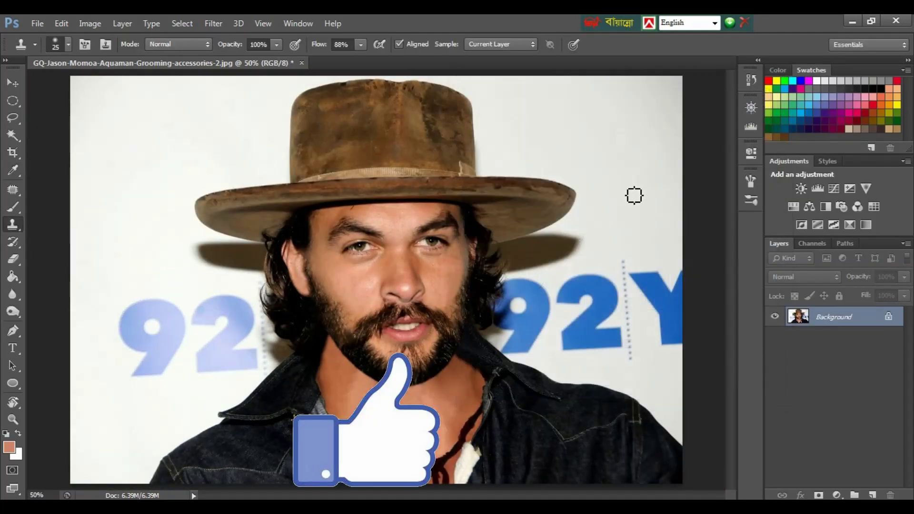